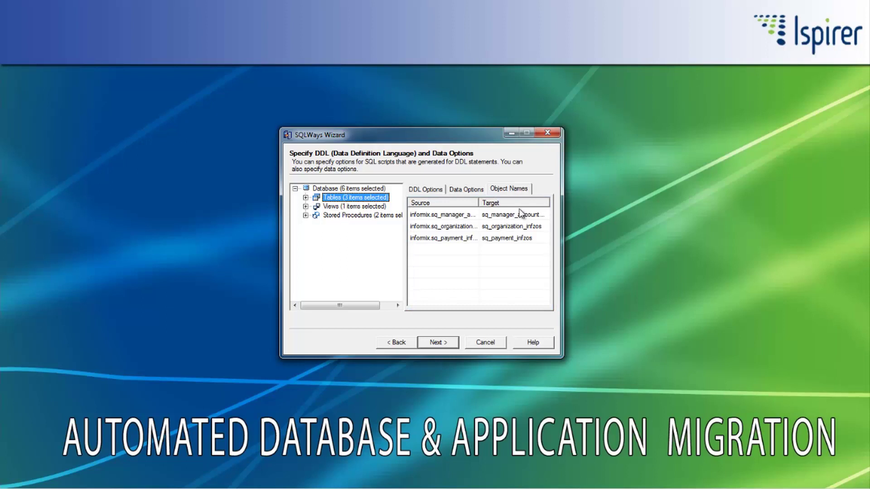
Review the general data options and the SQL Scripts category of the DDL options for the three selected tables
left_click(469, 189)
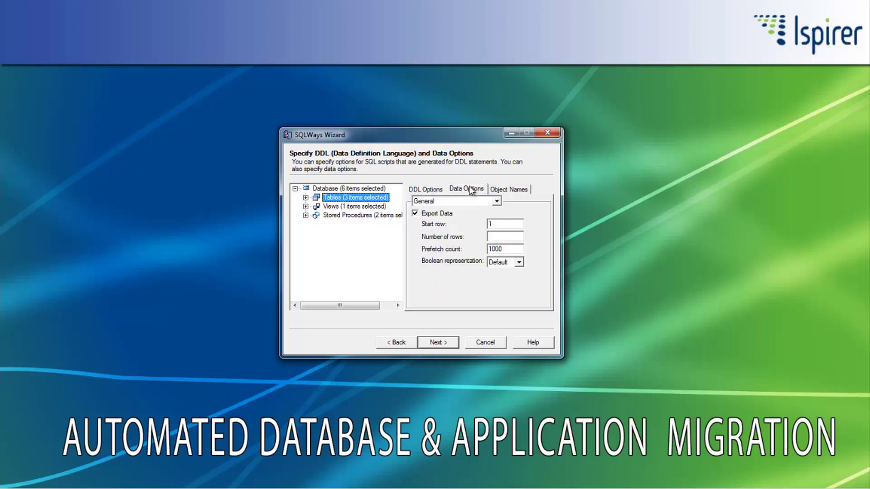
left_click(437, 192)
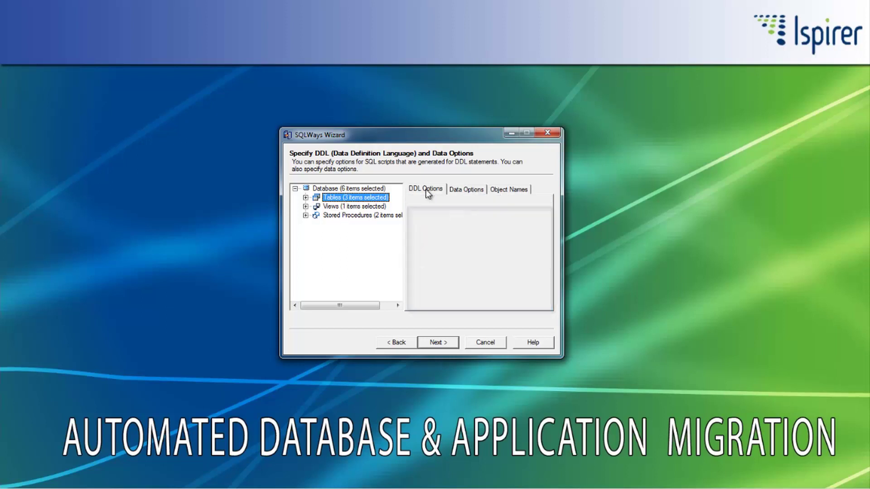
left_click(496, 201)
left_click(471, 220)
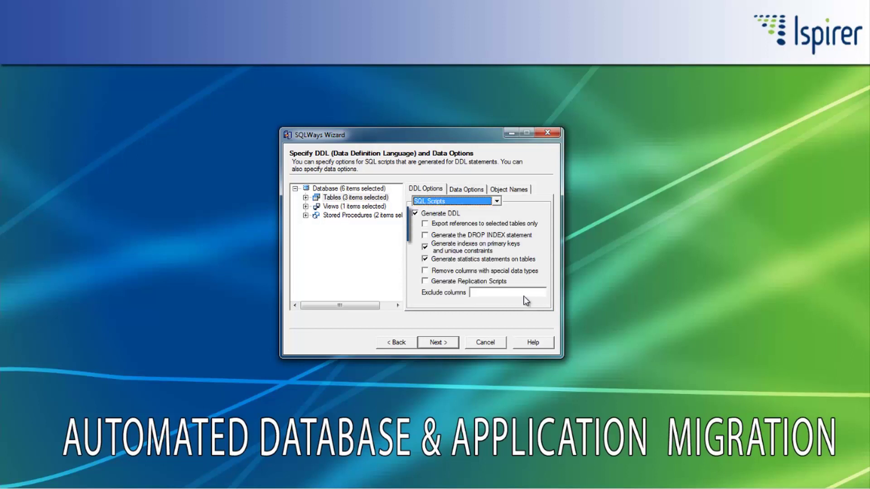
Accept the current DDL, export file and import options and agree to migrate the data, reaching the selections review
left_click(436, 344)
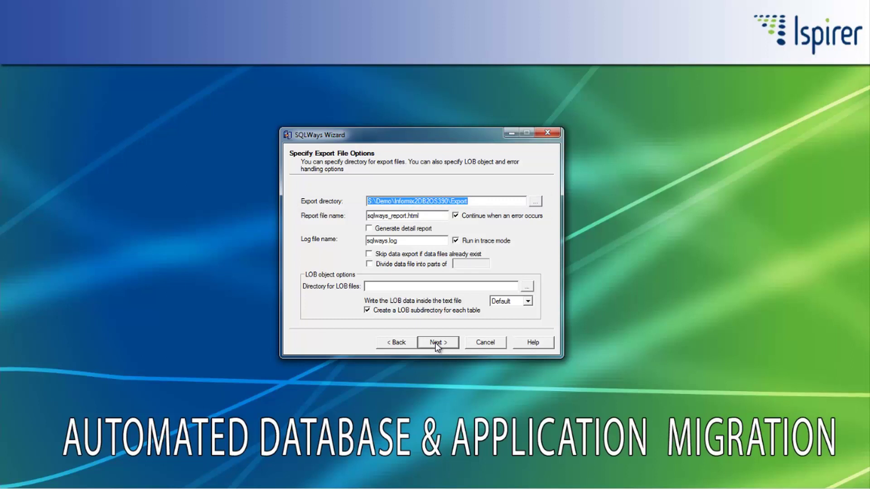
left_click(436, 344)
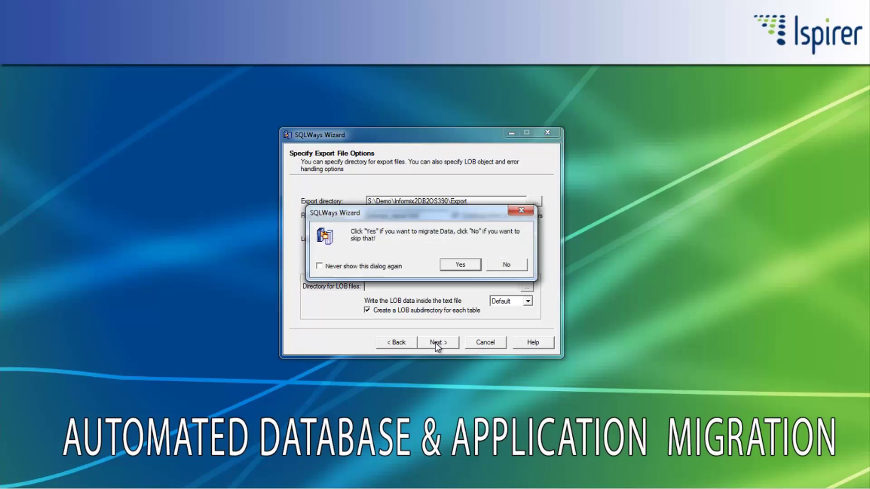
left_click(461, 265)
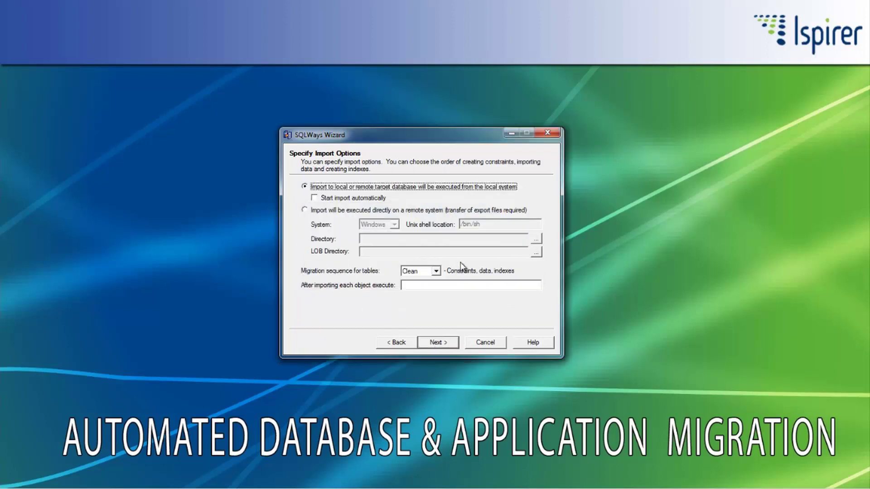
left_click(437, 344)
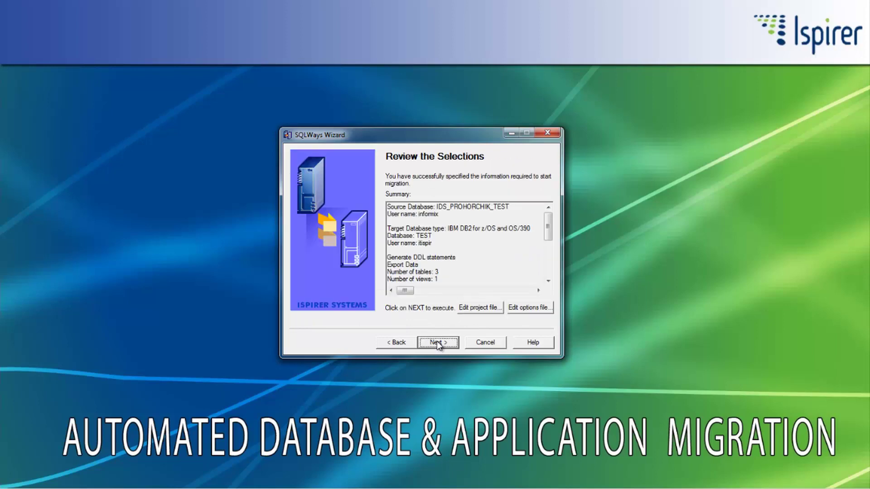
Run the export from the Informix source and start the import into the DB2 target database
left_click(438, 343)
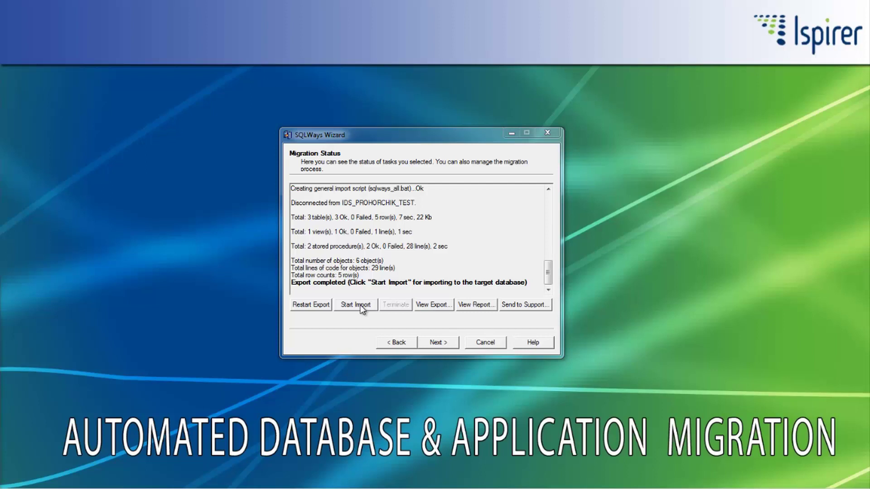
left_click(361, 306)
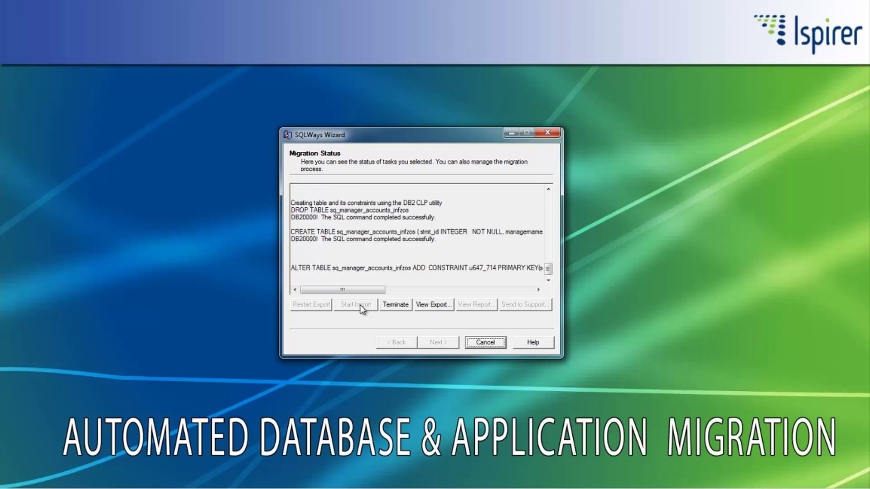
Open sqlways.log from the export folder, read the export log through to its closing totals, and close it
left_click(429, 304)
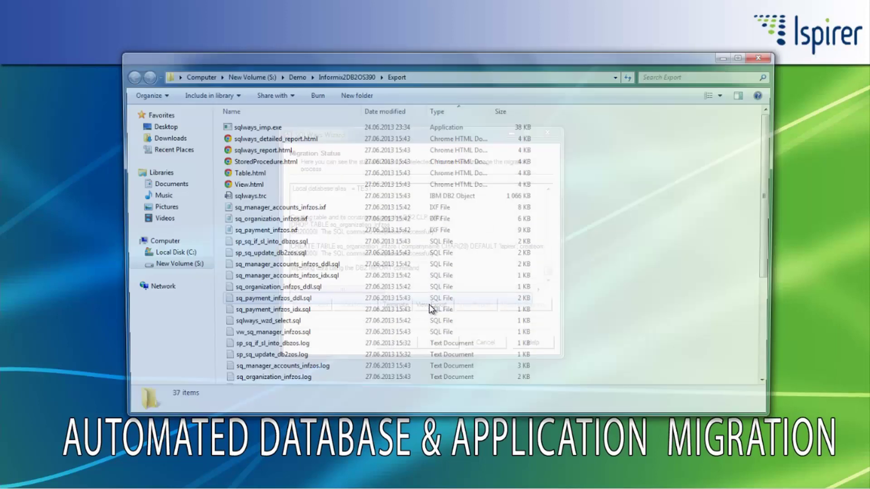
scroll(292, 272, "down", 3)
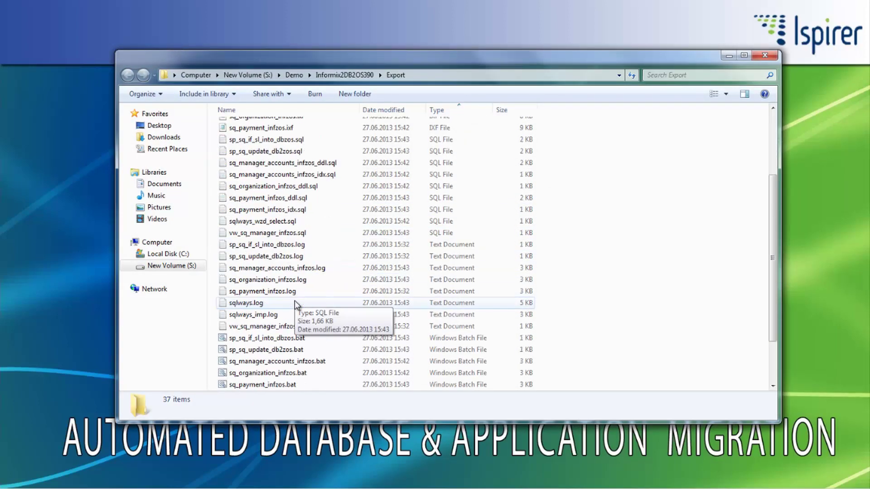
double_click(256, 303)
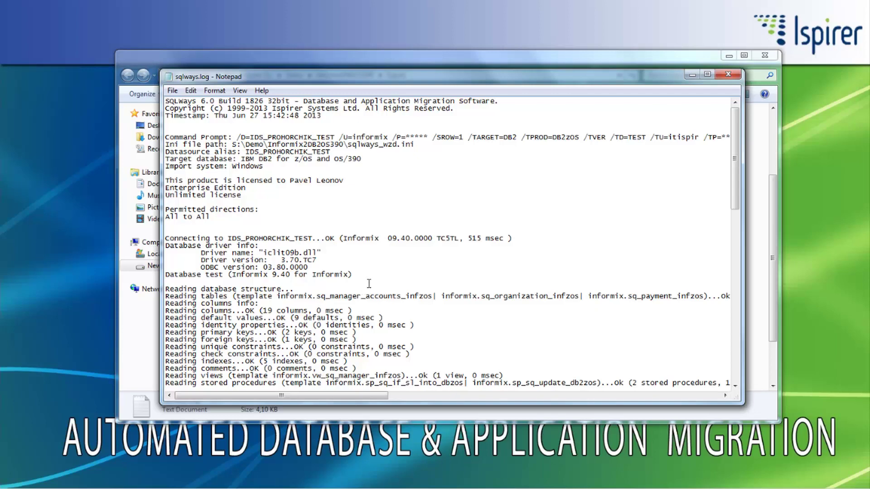
scroll(371, 288, "down", 4)
scroll(371, 288, "down", 2)
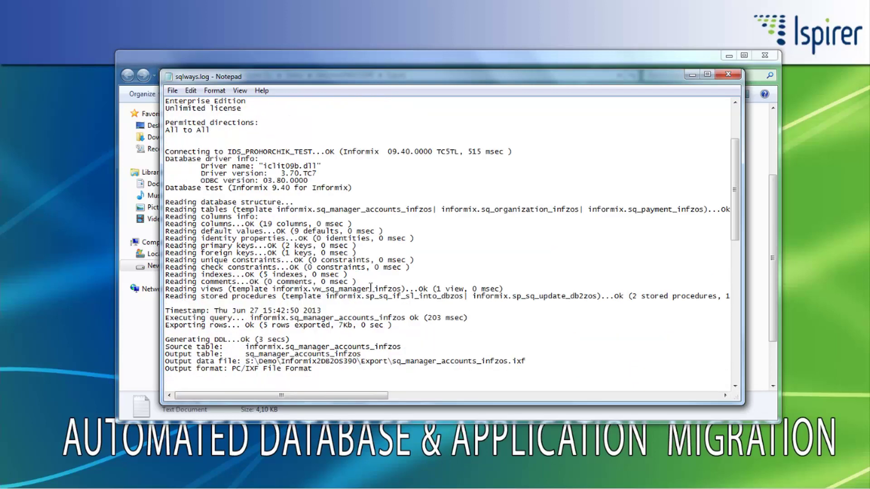
scroll(370, 288, "down", 5)
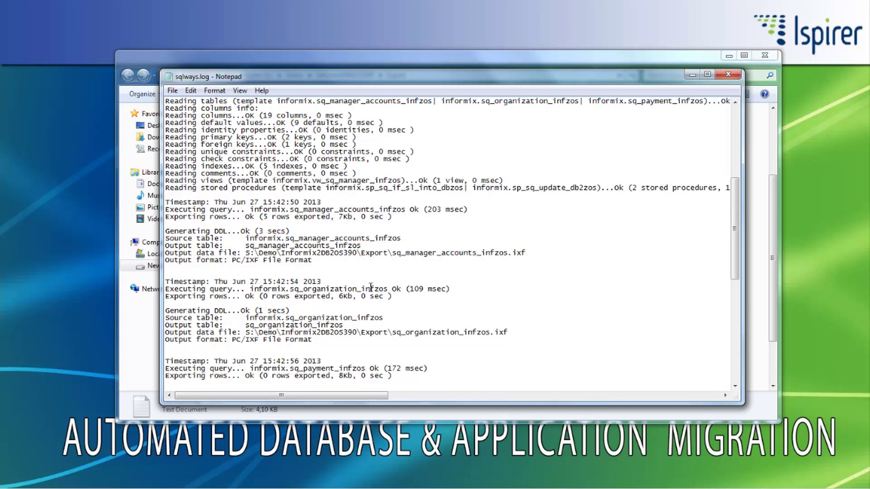
scroll(371, 288, "down", 7)
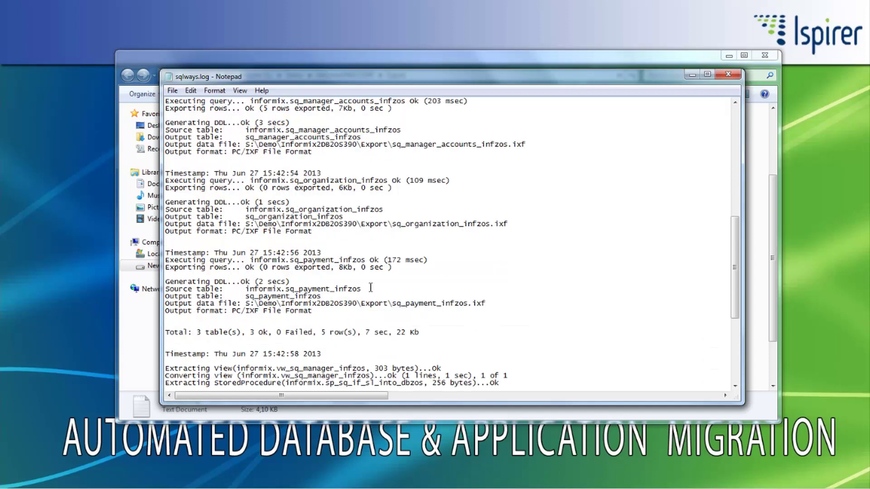
scroll(371, 288, "down", 3)
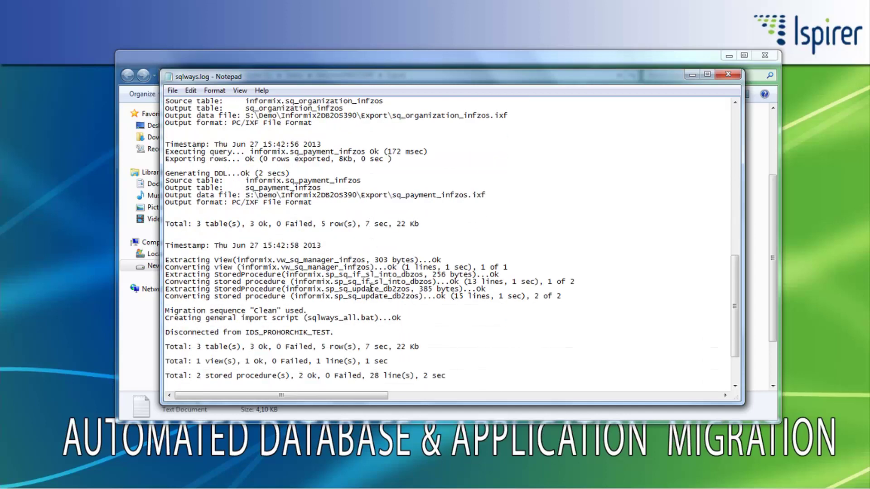
scroll(370, 289, "down", 2)
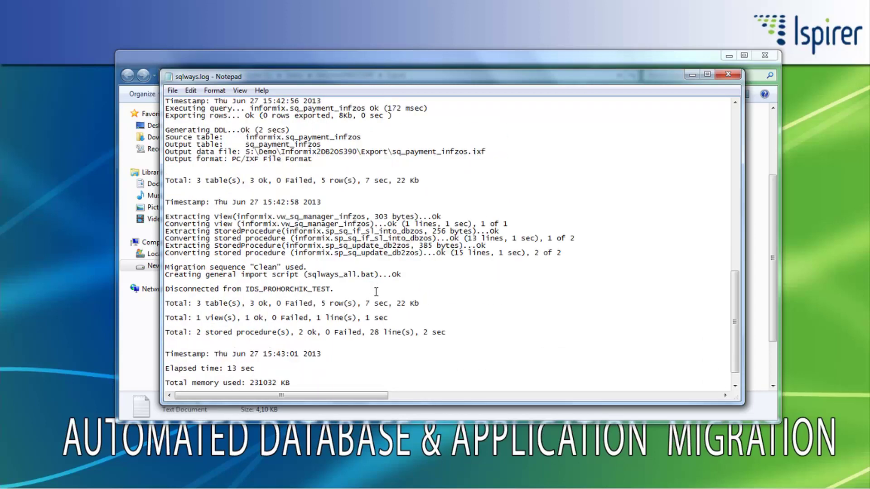
scroll(371, 288, "down", 1)
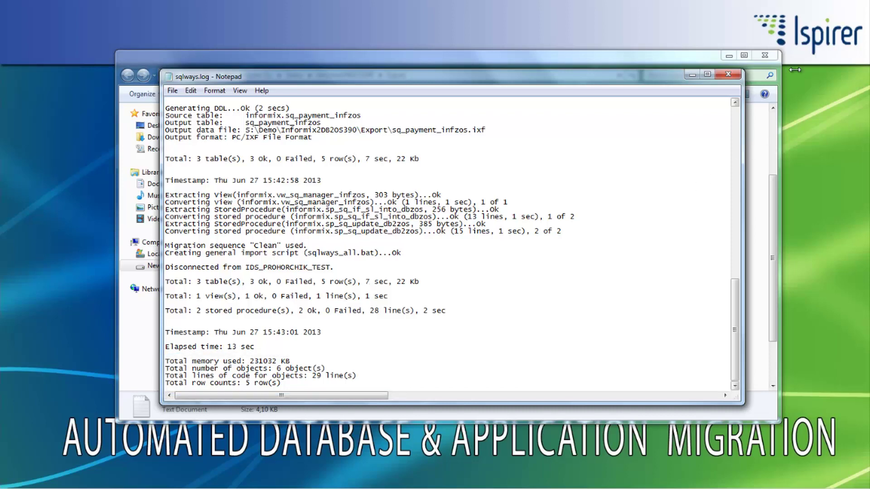
left_click(728, 75)
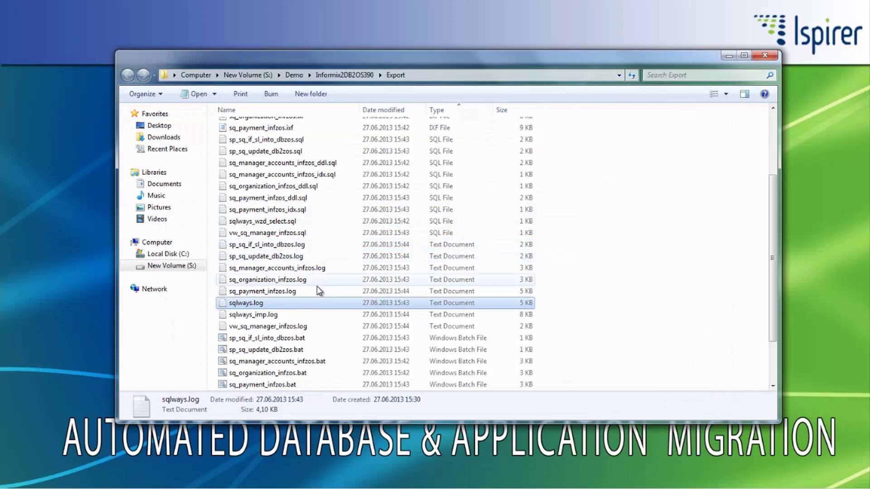
Open sqlways_report.html and examine the Table, View and StoredProcedure summaries, returning to the main report after each
scroll(319, 291, "up", 3)
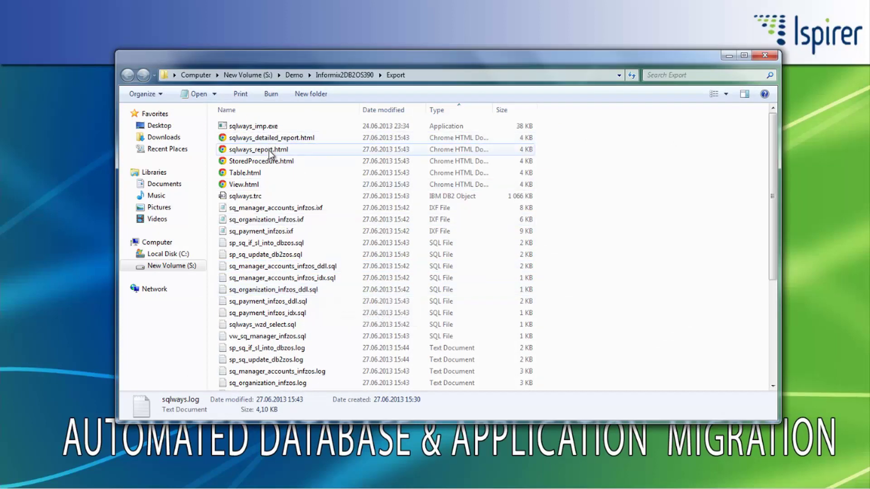
double_click(270, 151)
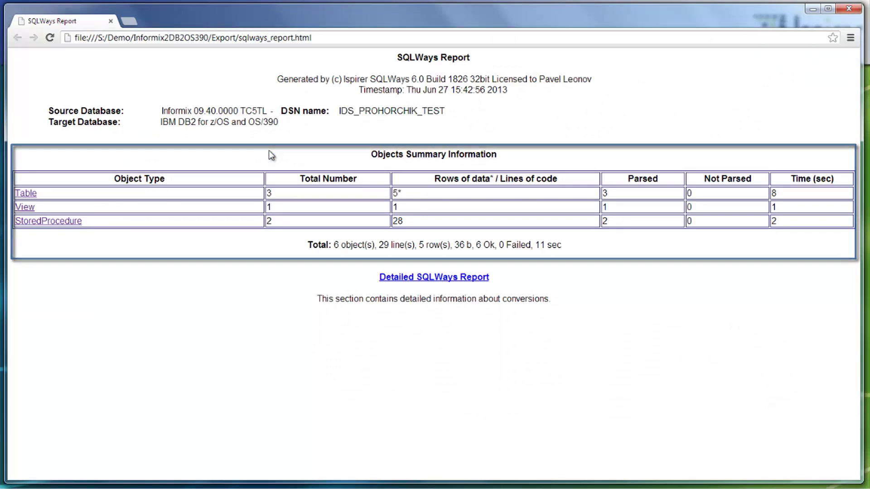
left_click(20, 194)
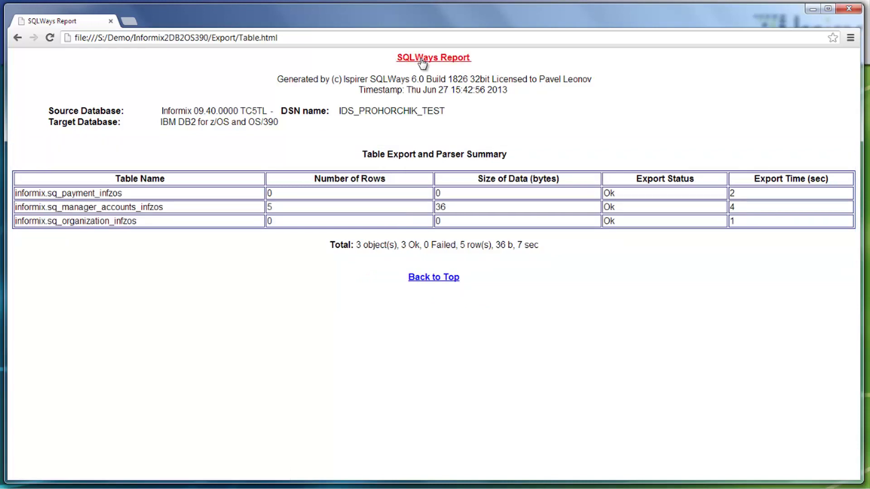
left_click(421, 56)
left_click(24, 207)
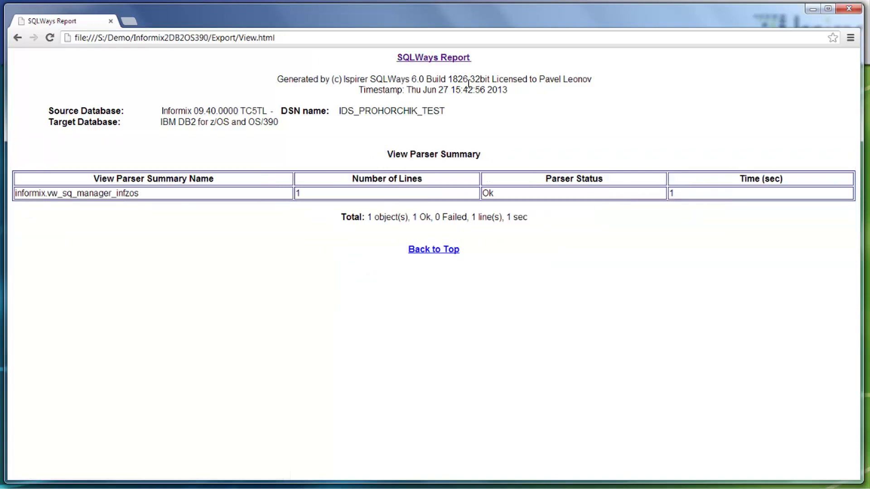
left_click(413, 58)
left_click(65, 222)
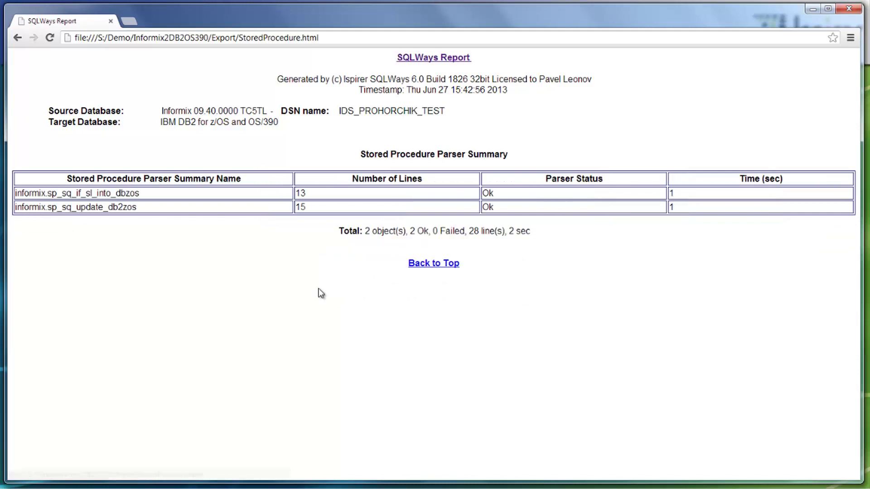
left_click(431, 59)
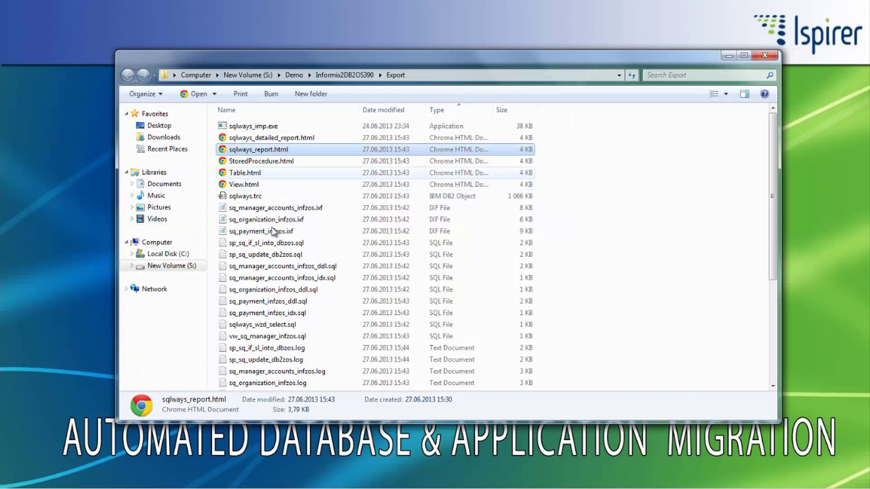
Open sqlways_imp.log from the export folder, read the import log for tables, view and stored procedures, and close it
scroll(274, 232, "down", 5)
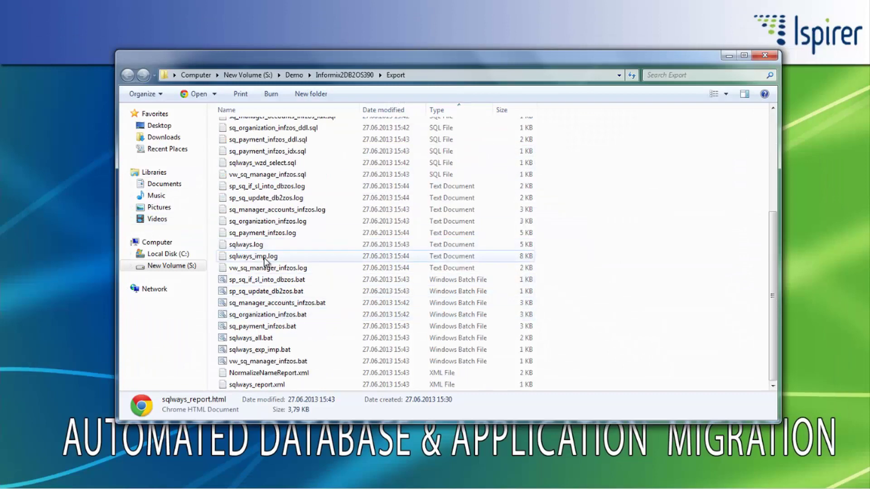
double_click(265, 257)
scroll(456, 329, "down", 3)
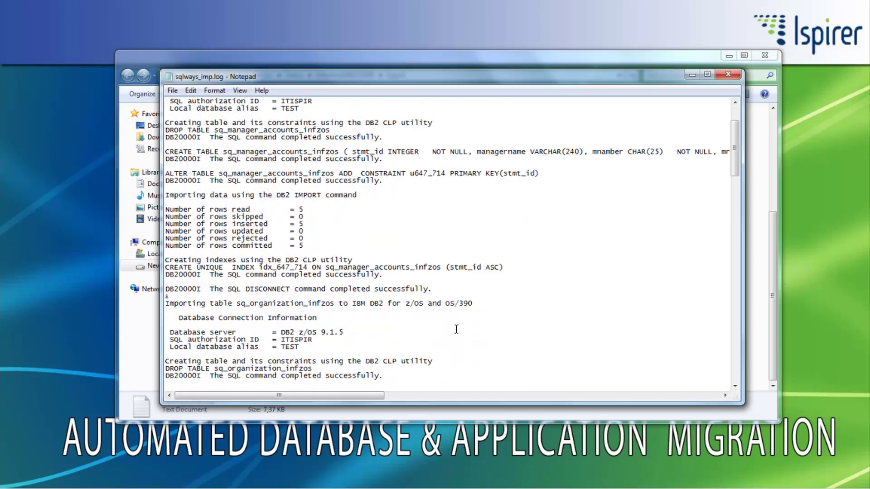
scroll(456, 329, "down", 8)
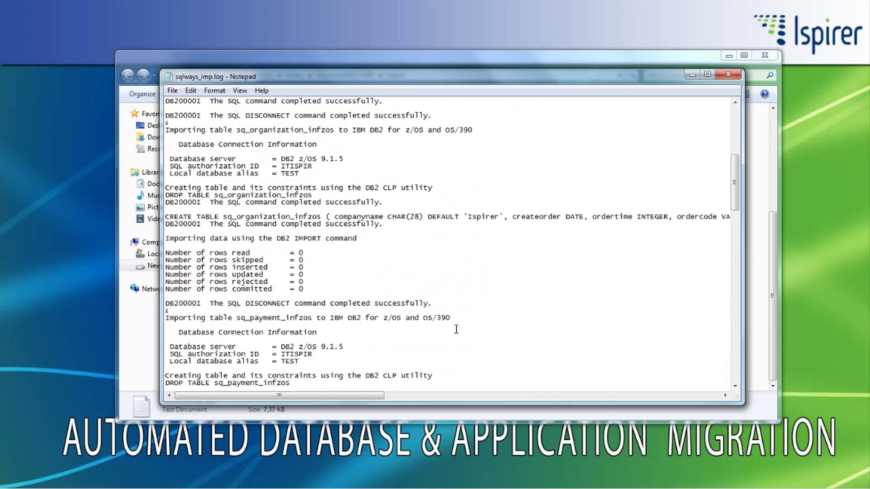
scroll(457, 329, "down", 13)
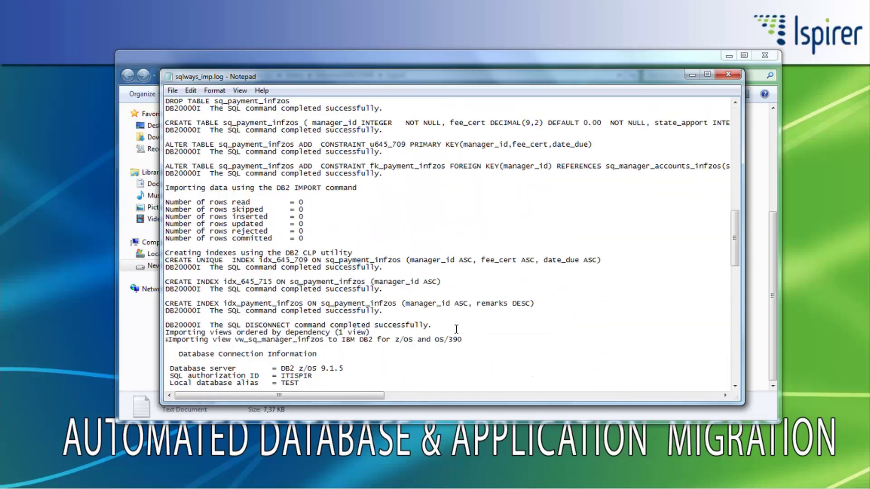
scroll(456, 330, "down", 6)
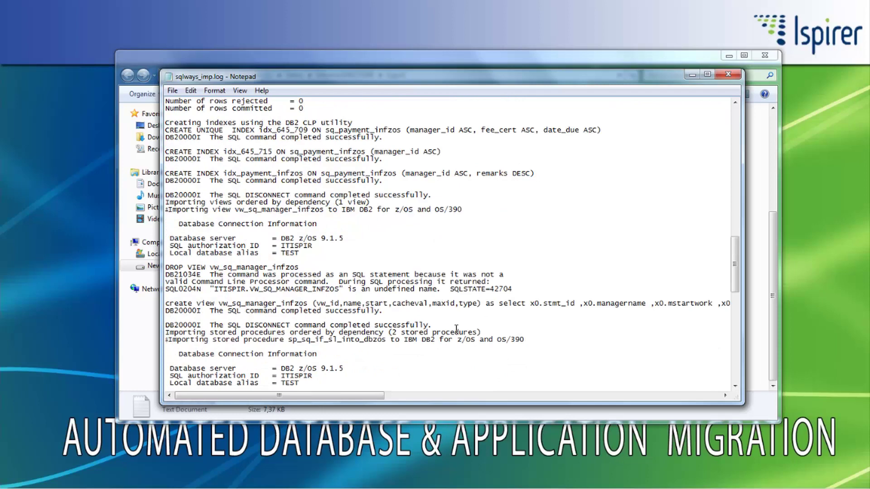
scroll(456, 329, "down", 6)
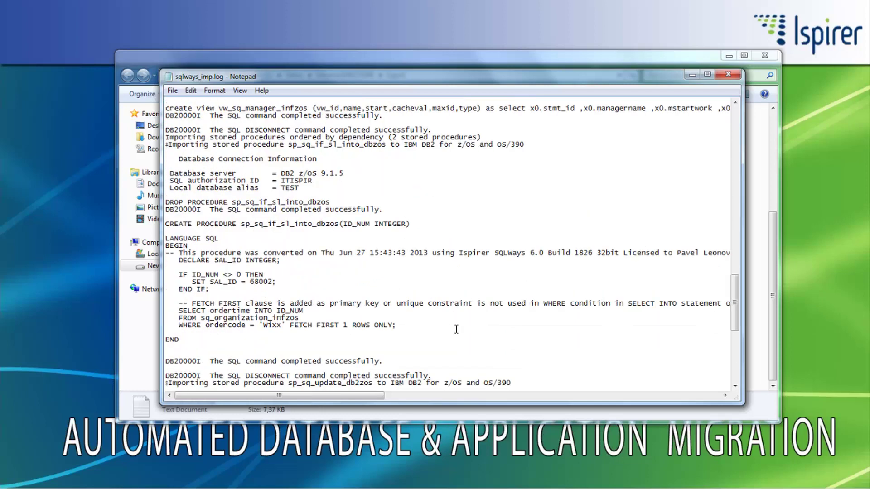
scroll(456, 330, "down", 12)
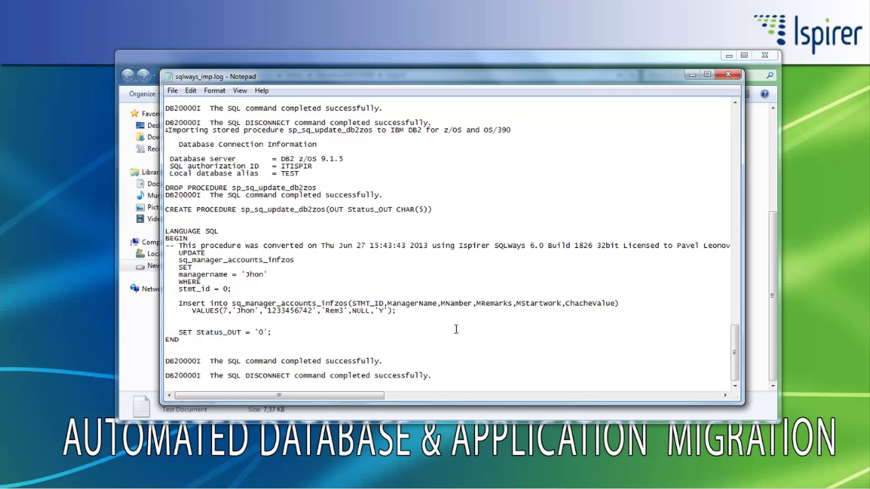
left_click(730, 76)
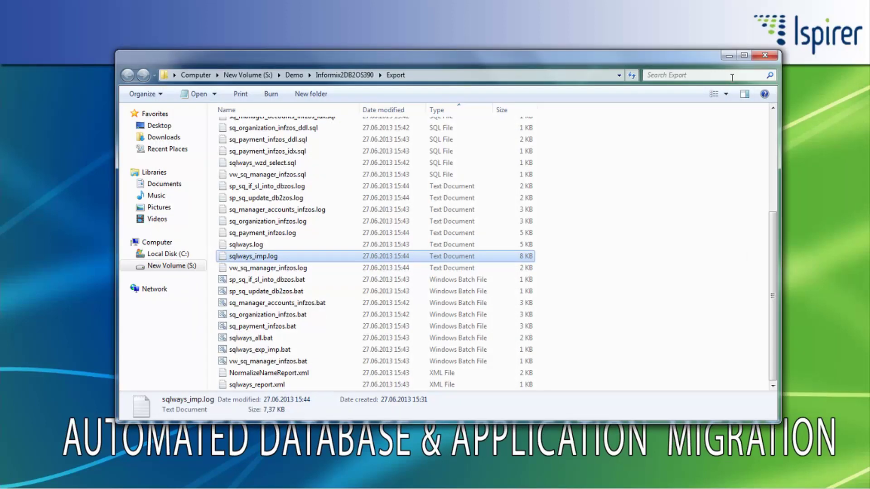
Close the export folder and advance the SQLWays Wizard to its completion summary
left_click(762, 56)
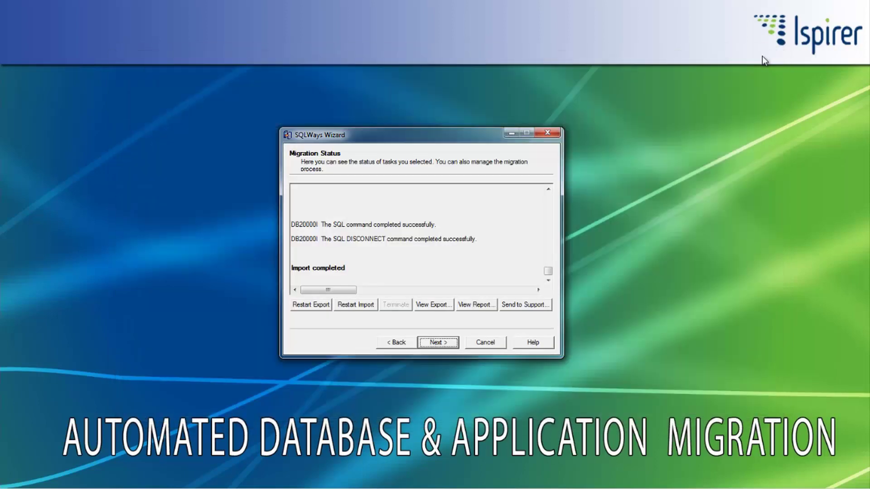
left_click(444, 341)
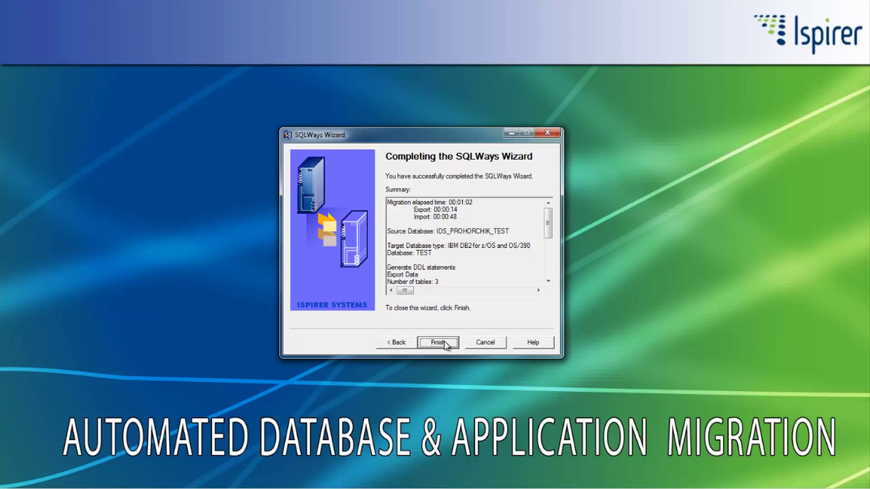
Finish the wizard, switch to SQLWays Studio, and confirm its migration options with additional options /TPROD=DB2zOS /TVER=9.1
left_click(444, 341)
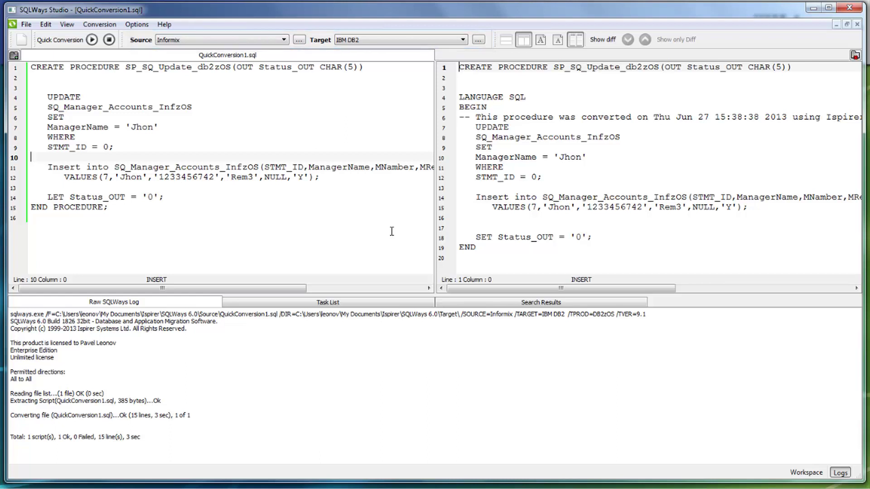
left_click(141, 23)
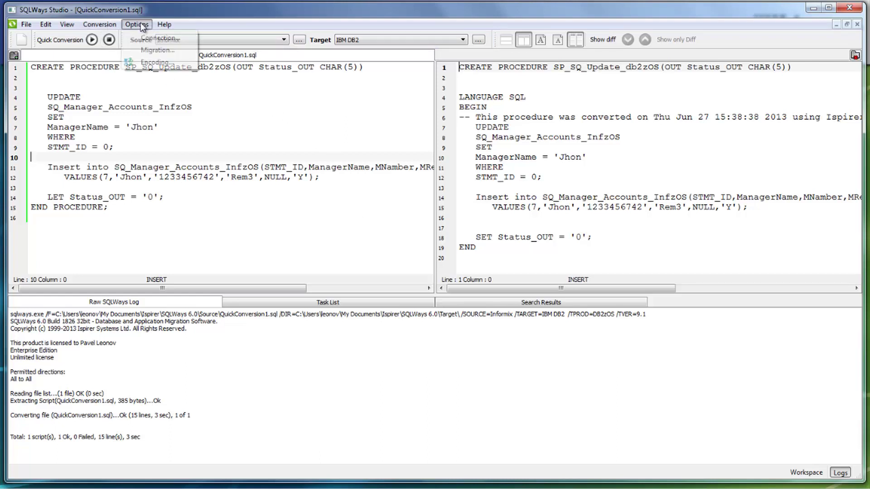
left_click(149, 51)
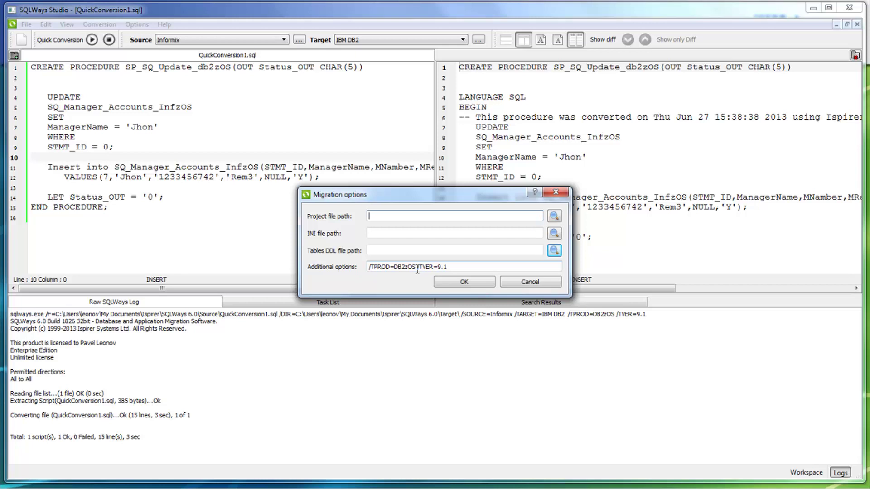
left_click(480, 281)
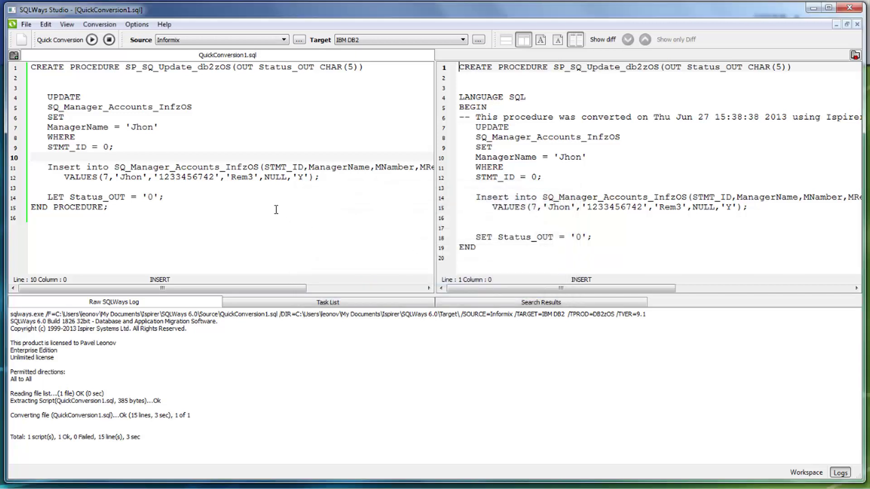
Run a quick conversion of the SP_SQ_Update_db2zOS procedure from Informix to IBM DB2
left_click_drag(156, 218, 18, 43)
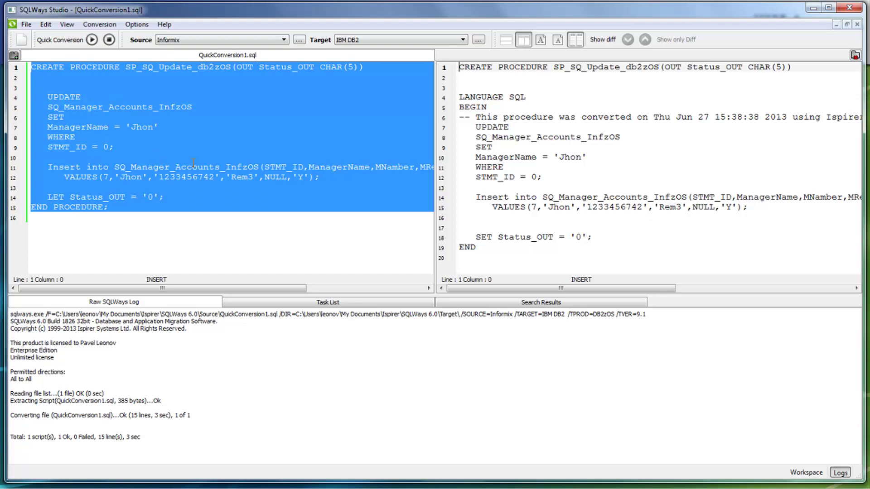
left_click(134, 188)
left_click(92, 41)
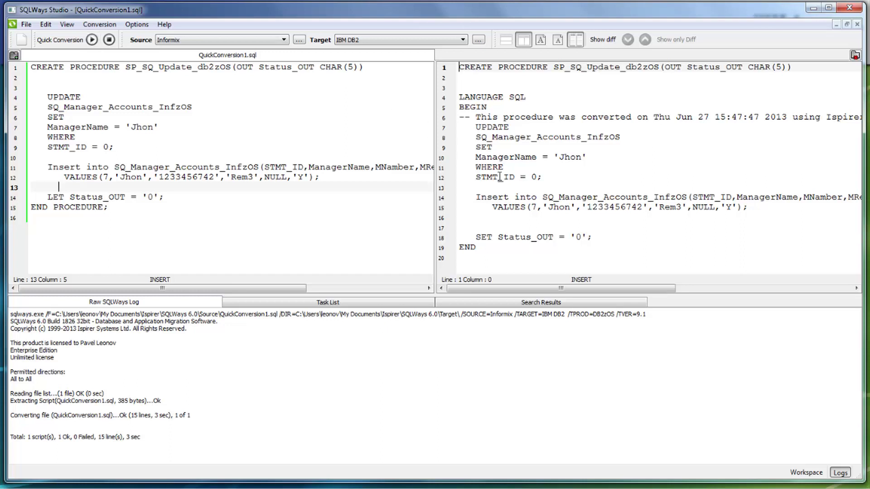
left_click(509, 191)
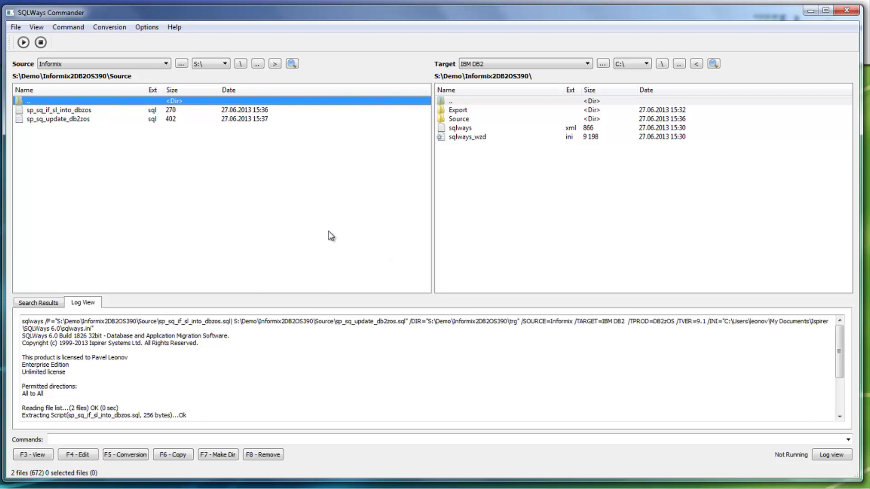
Switch to SQLWays Commander, go up to S:\Demo\Informix2DB2OS390 on the source side, and select the Source folder
left_click(64, 110)
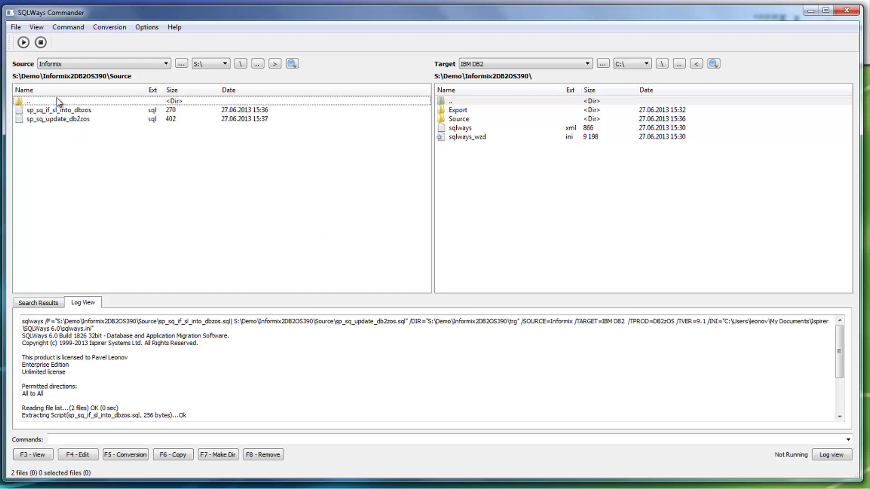
double_click(56, 97)
left_click(50, 119)
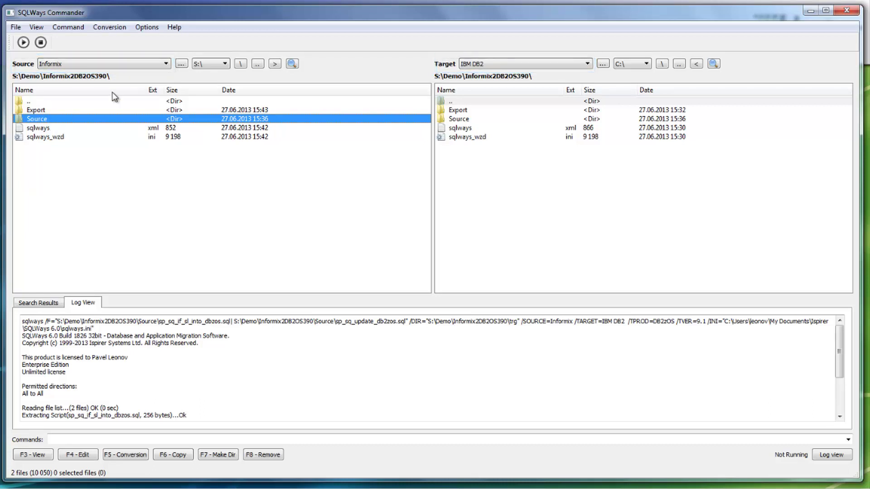
Check the additional options /TPROD=DB2zOS /TVER=9.1 in the migration options and confirm them
left_click(139, 27)
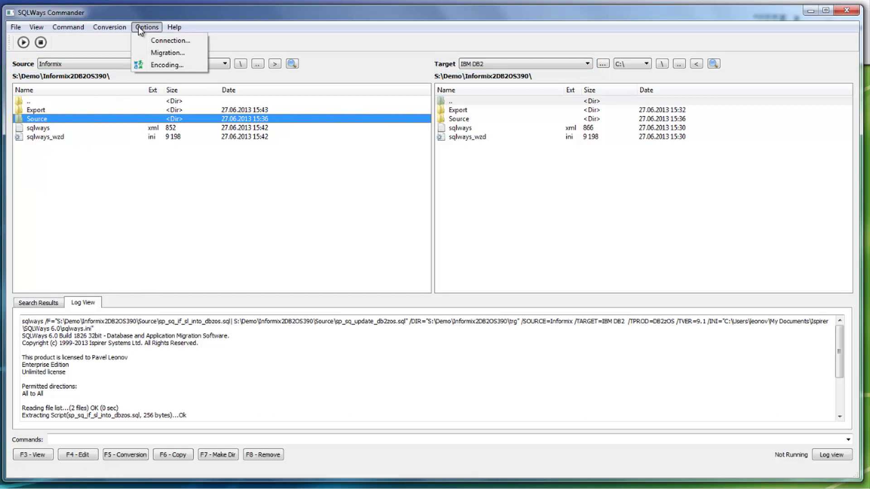
left_click(153, 54)
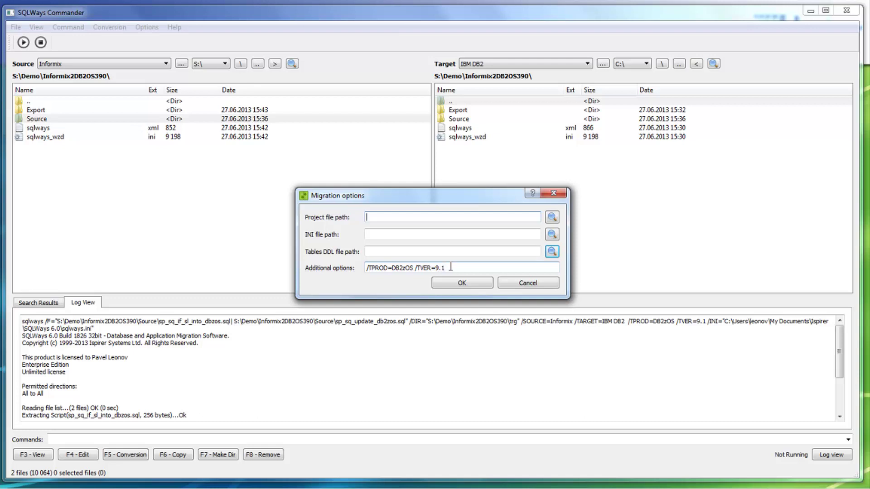
left_click_drag(451, 267, 360, 270)
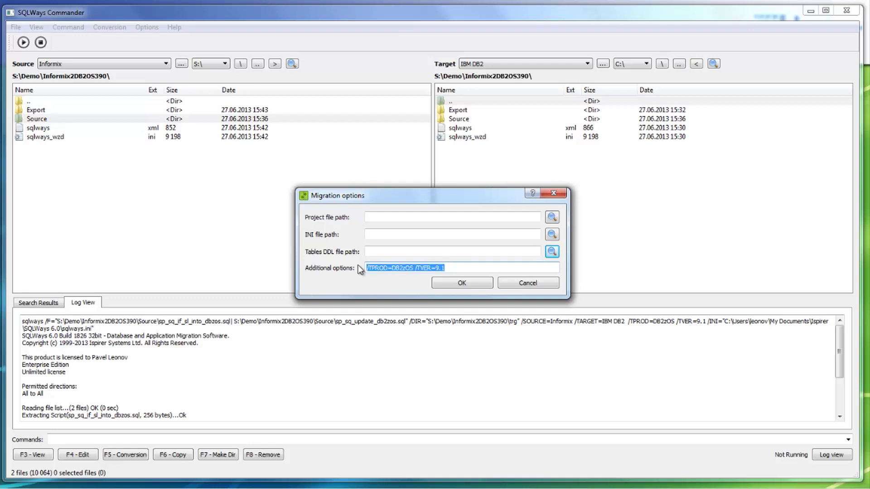
left_click(467, 285)
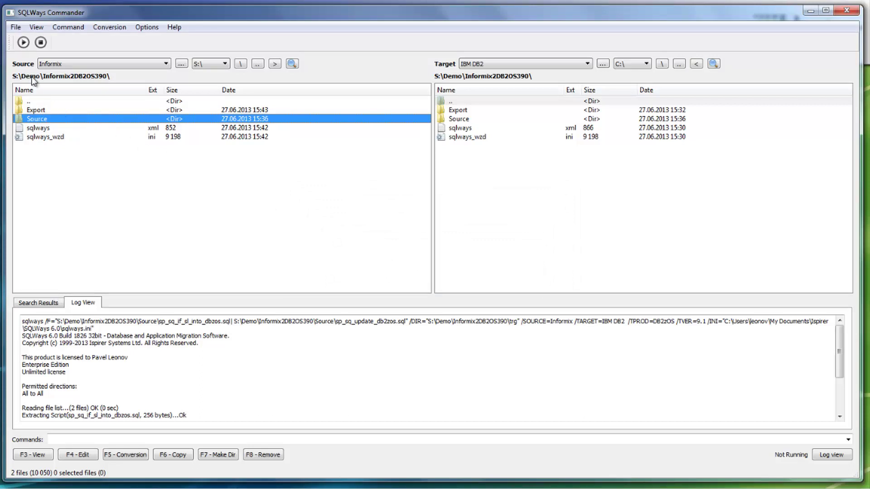
Convert the Source folder from Informix to IBM DB2 into S:\Demo\Informix2DB2OS390\trg with file mask *.*
left_click(23, 43)
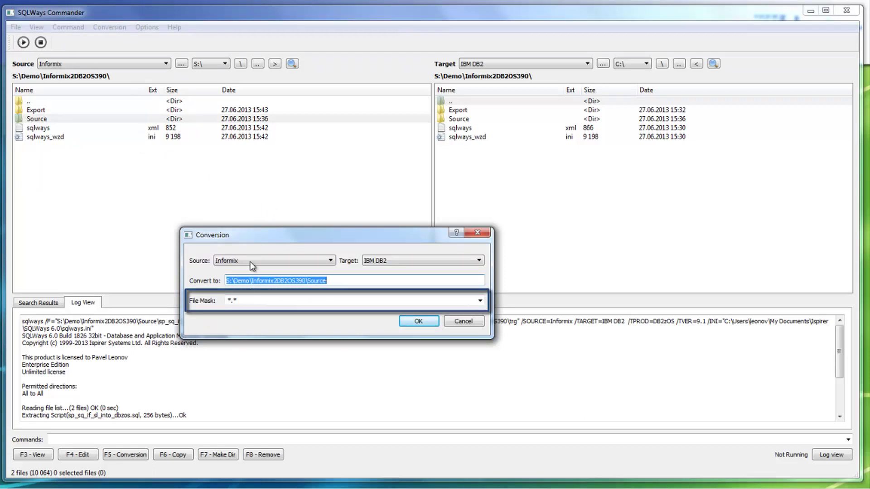
key("Tab")
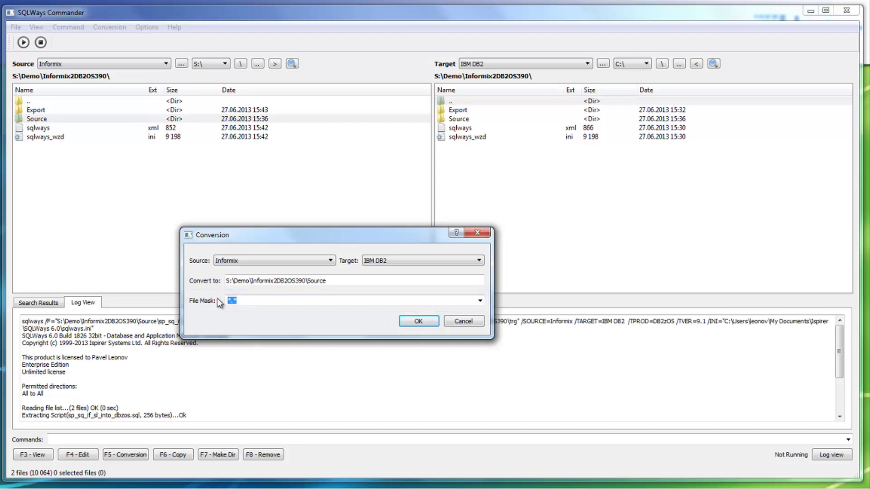
left_click(350, 284)
key("BackSpace")
key("BackSpace")
key("BackSpace")
key("BackSpace")
key("BackSpace")
key("BackSpace")
type("t")
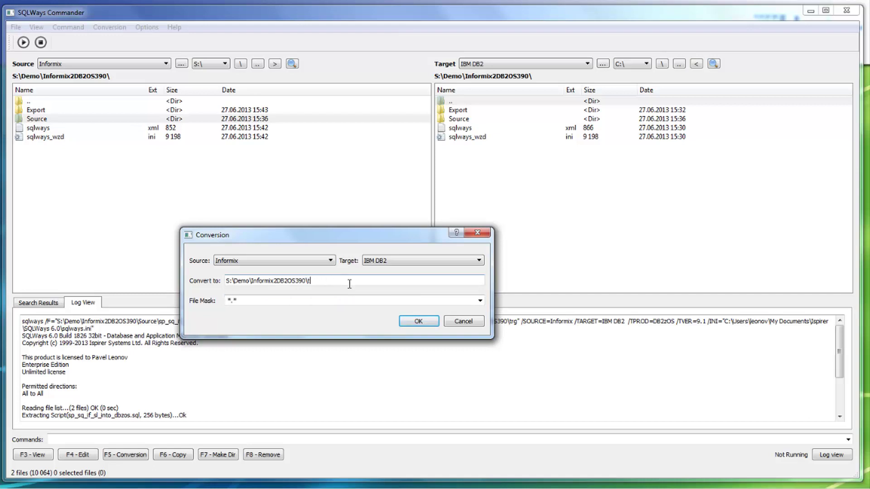
type("rg")
left_click(411, 322)
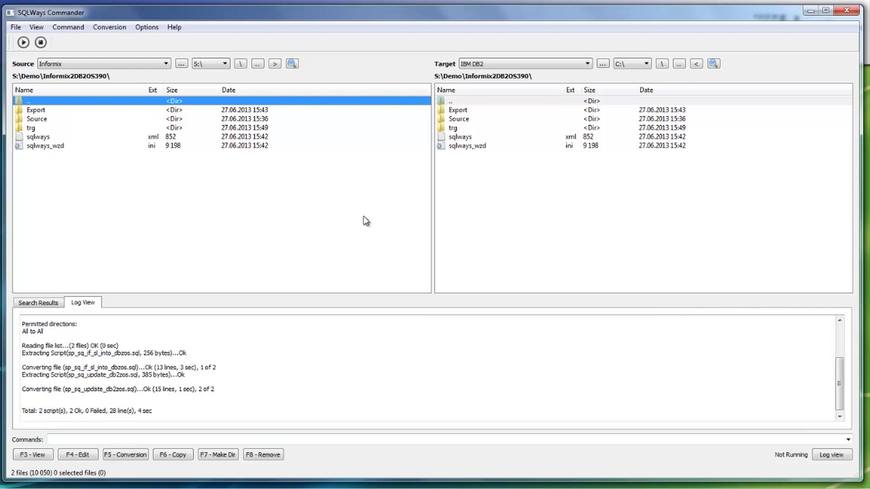
Open sp_sq_if_sl_into_dbzos.sql from the Source folder and its converted version from the trg folder side by side
double_click(46, 120)
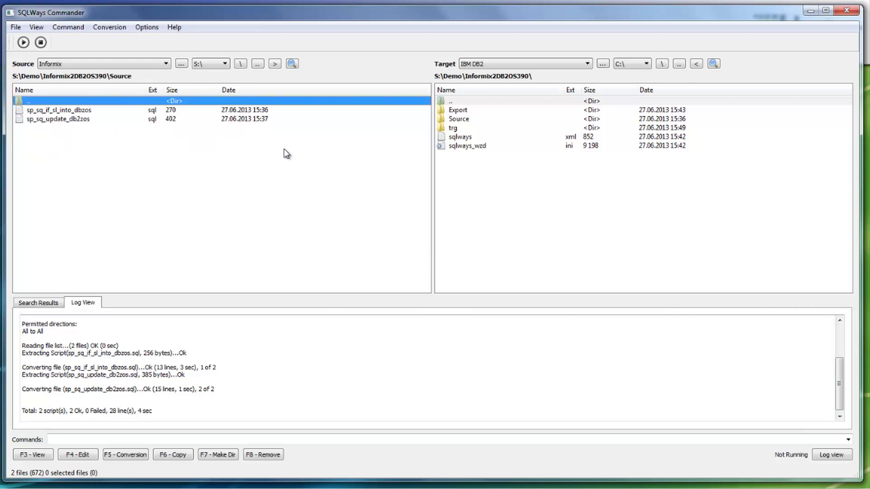
double_click(464, 129)
double_click(56, 110)
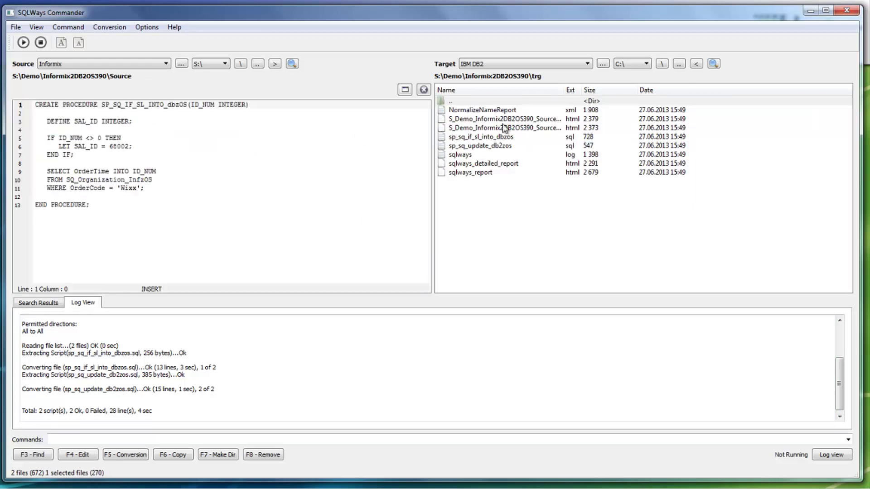
double_click(487, 138)
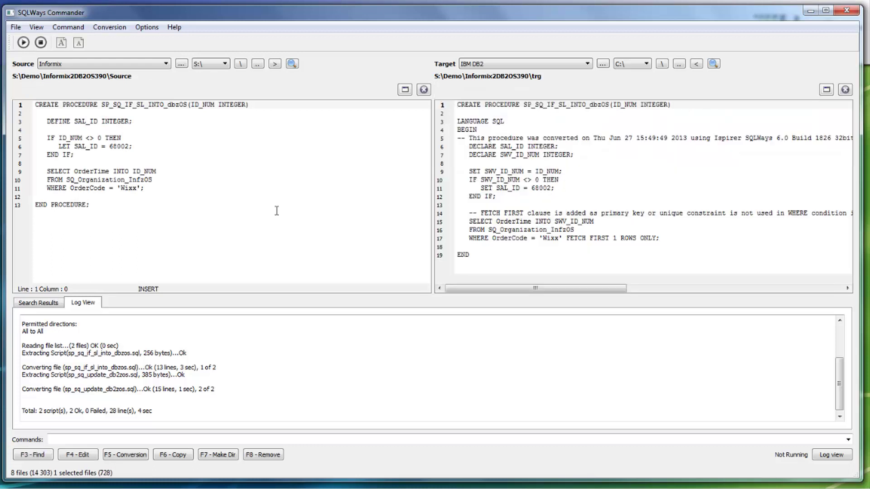